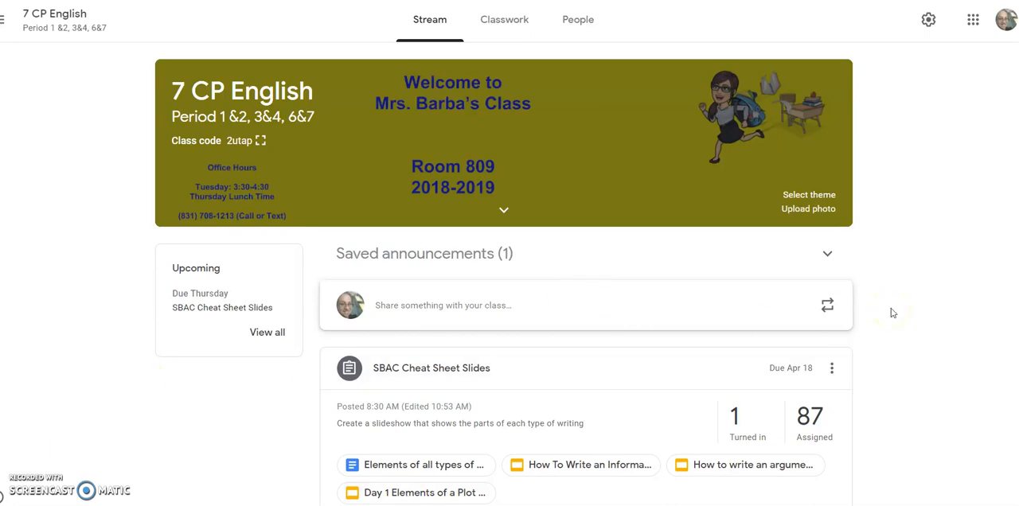
# Open the "Scholastic Slideshow C,CC,R" assignment from the class stream and view its instructions.
pyautogui.scroll(-3, 892, 313)
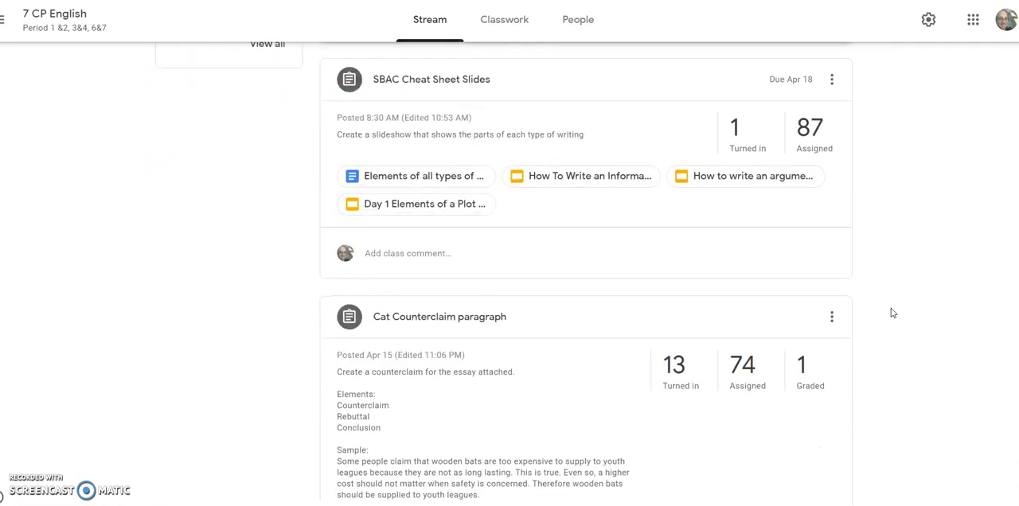
pyautogui.scroll(-3, 893, 313)
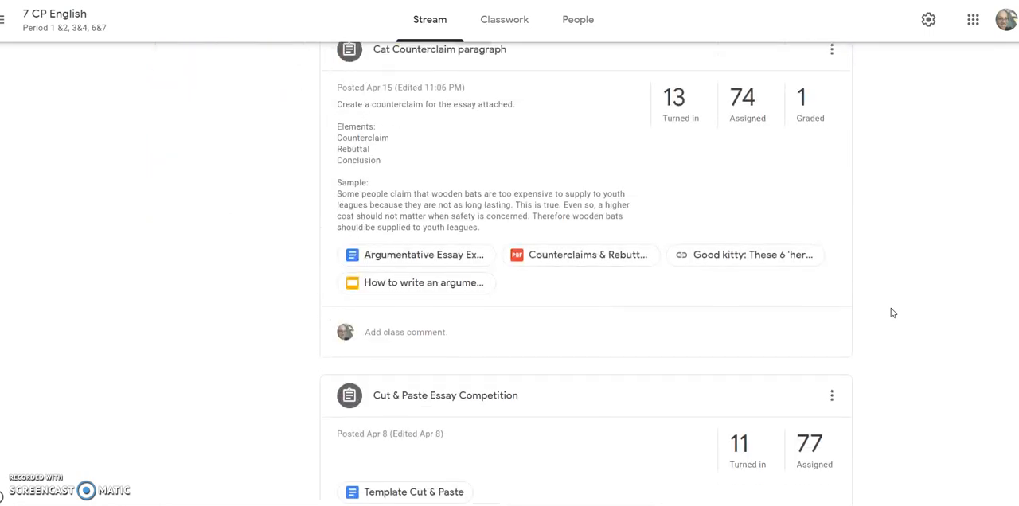
pyautogui.scroll(-5, 893, 313)
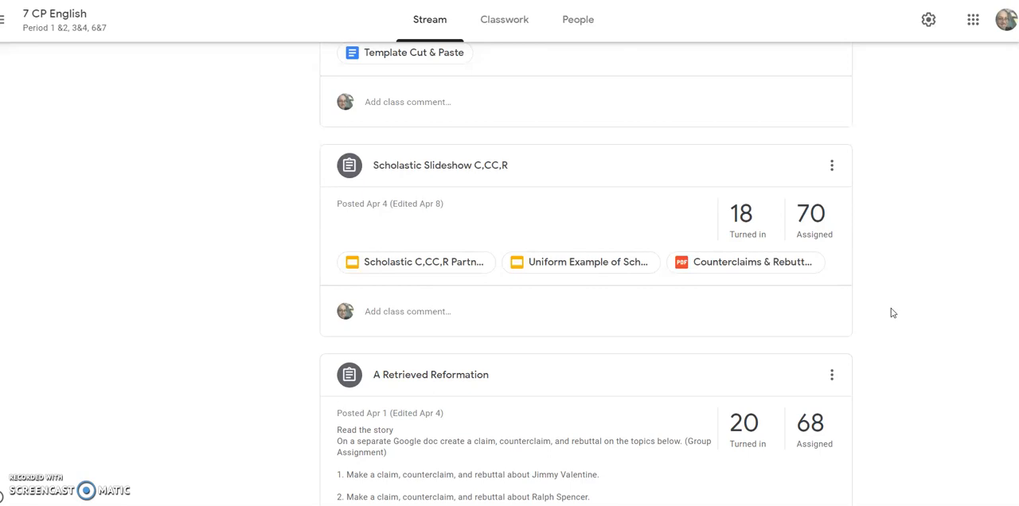
pyautogui.click(418, 168)
pyautogui.click(440, 24)
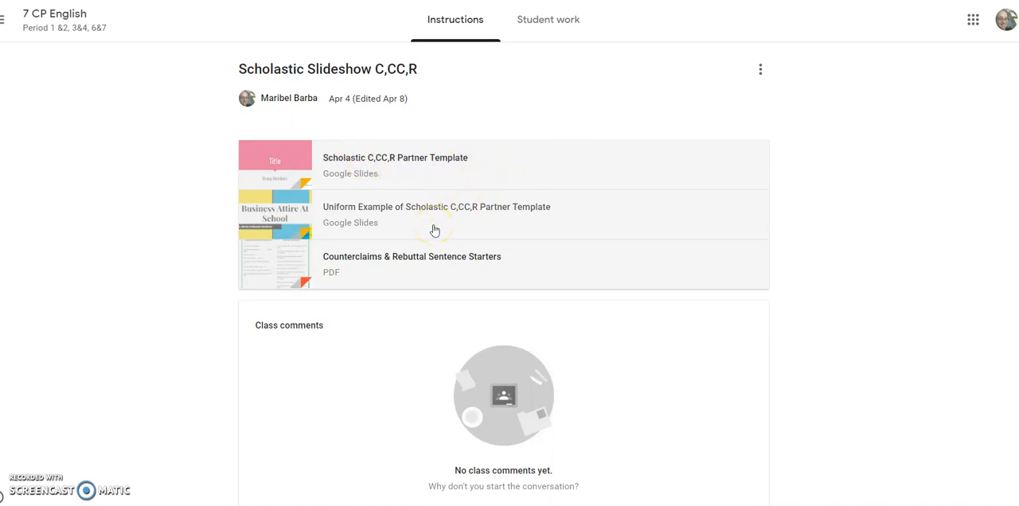
# Open the attached "Scholastic C,CC,R Partner Template" slideshow from the assignment's files.
pyautogui.click(432, 270)
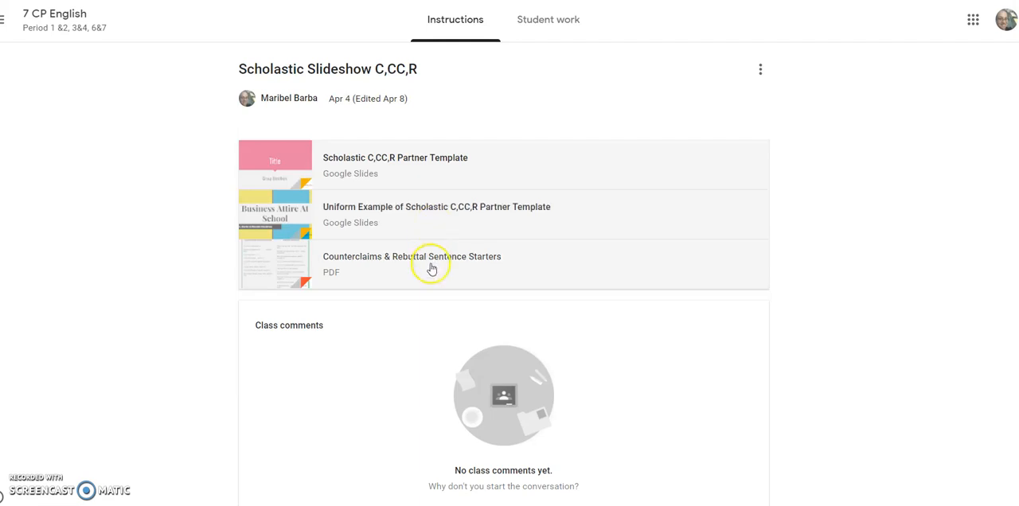
pyautogui.click(426, 183)
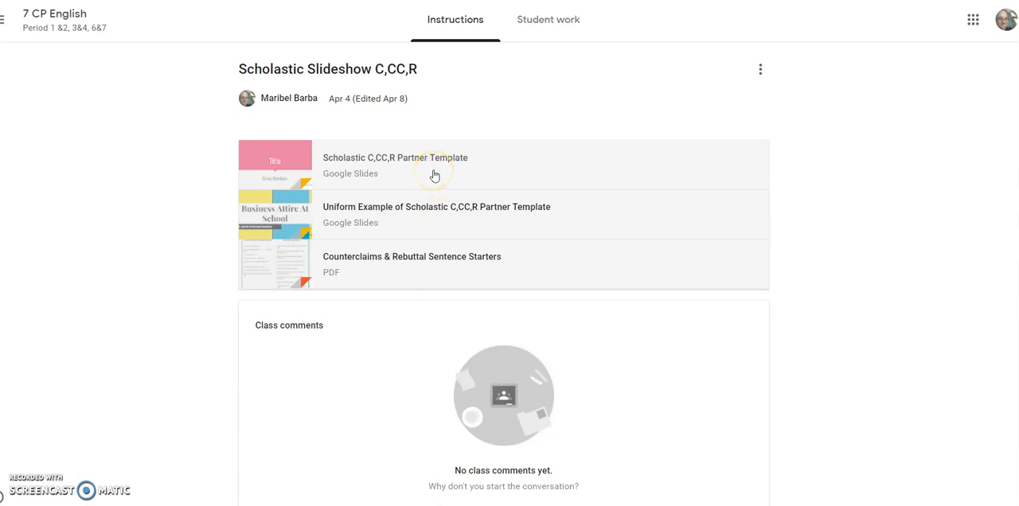
pyautogui.click(435, 175)
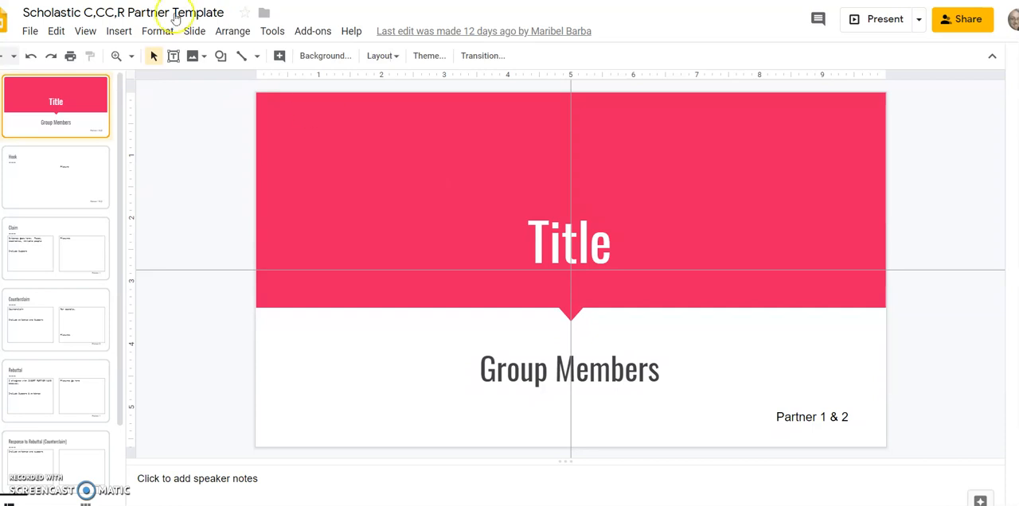
# Make a copy of the template named "First Name Per. Scholastic C,CC,R Partner Template" in the default folder.
pyautogui.click(30, 32)
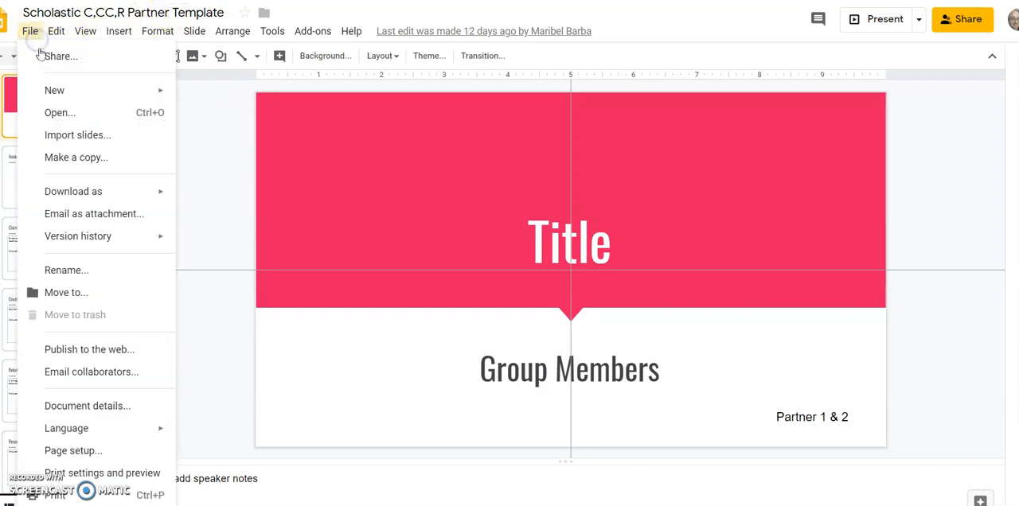
pyautogui.click(69, 157)
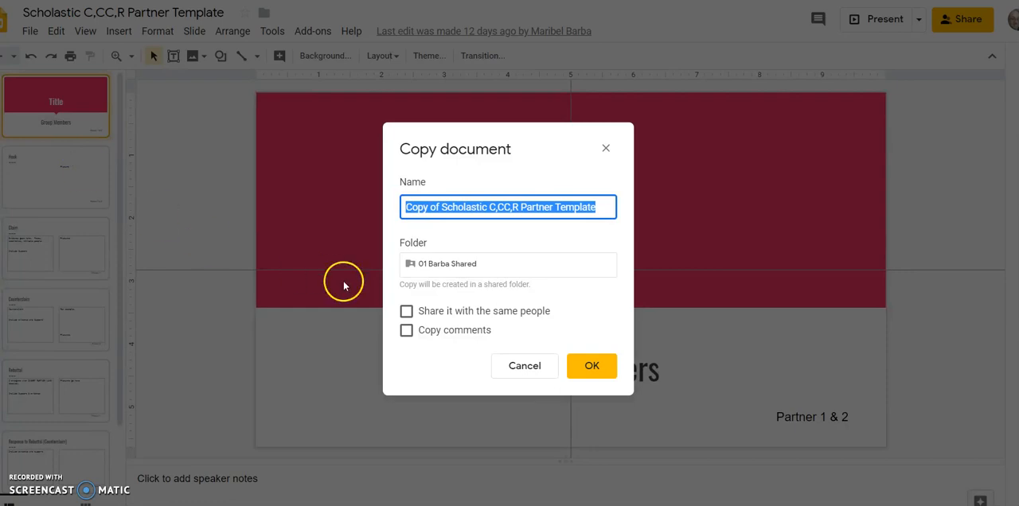
pyautogui.click(421, 264)
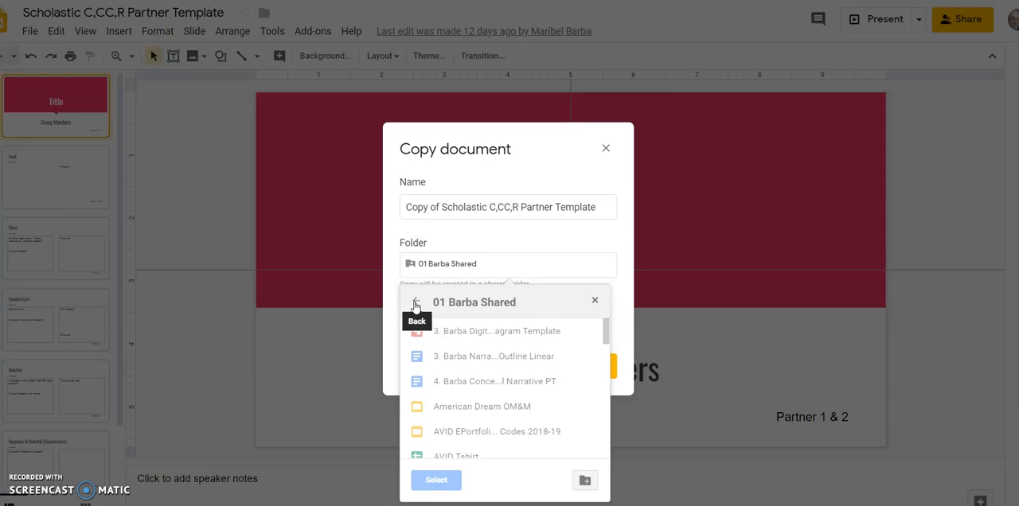
pyautogui.click(379, 316)
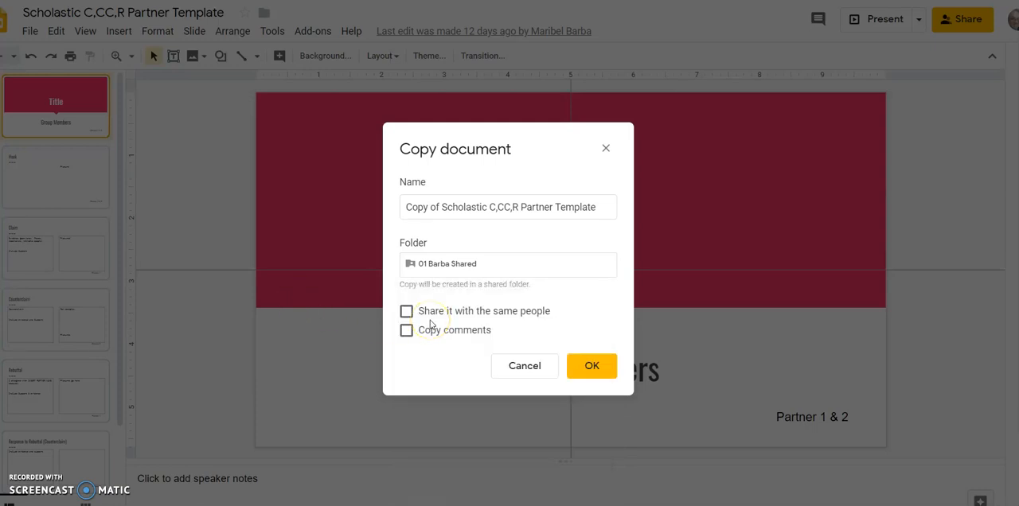
pyautogui.moveTo(441, 207); pyautogui.dragTo(377, 206)
pyautogui.press('BackSpace')
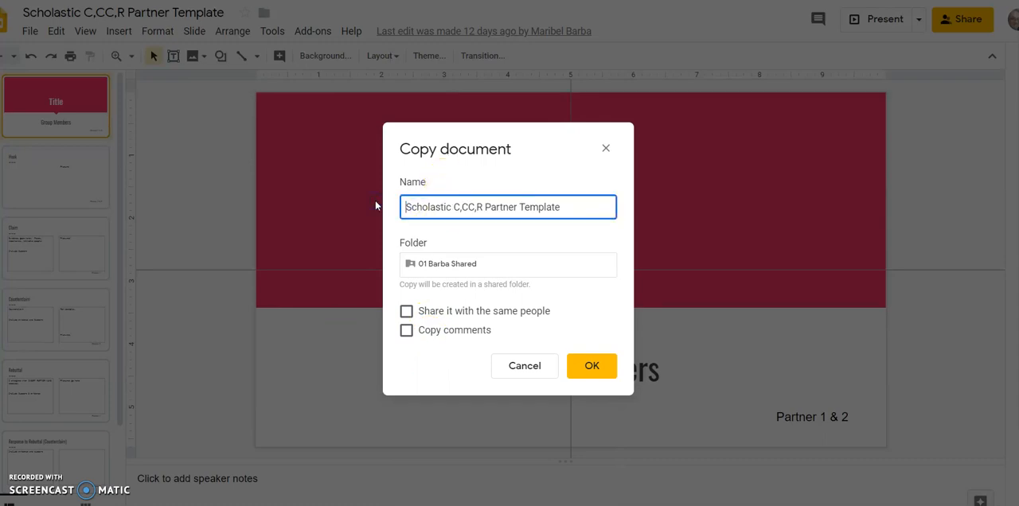
pyautogui.write('First Name Per.')
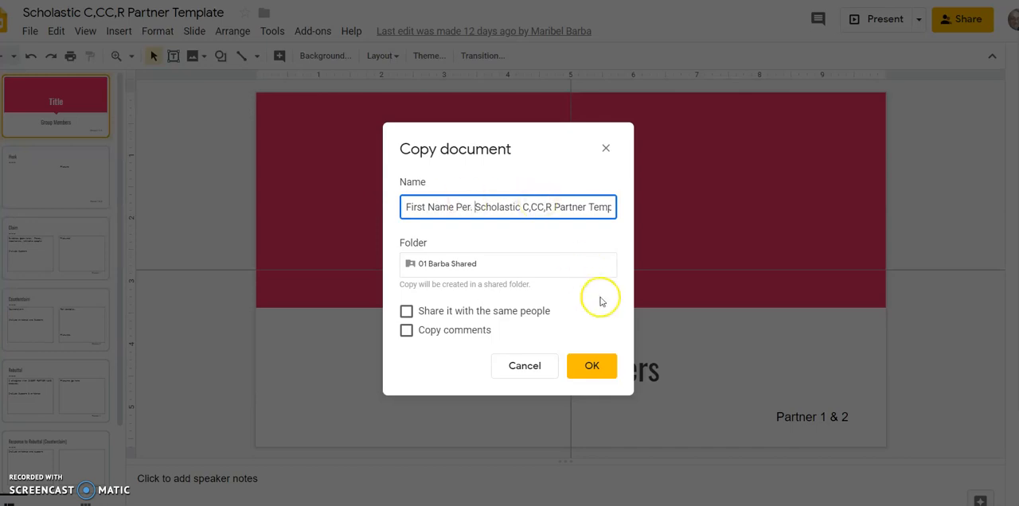
pyautogui.click(593, 368)
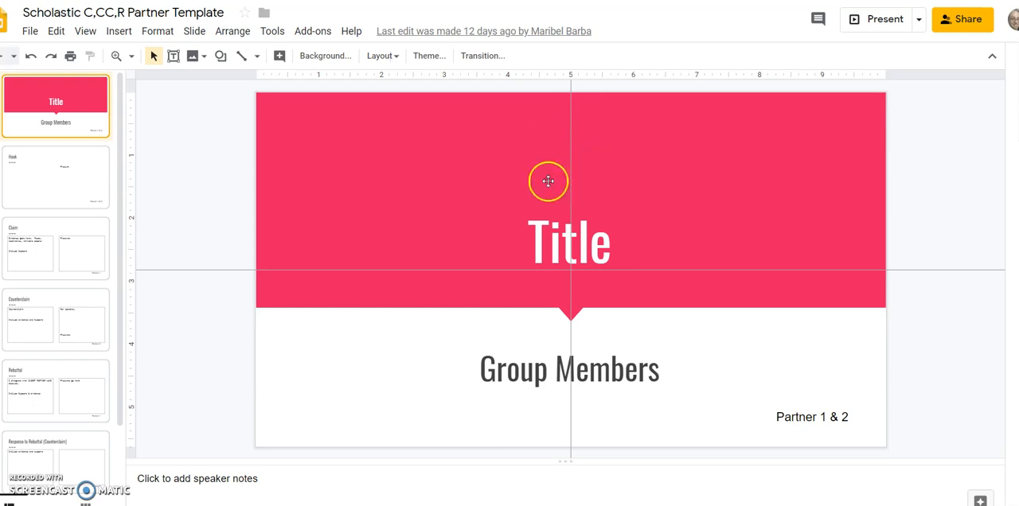
# Look through the template's Hook, Claim and Counterclaim slides.
pyautogui.click(51, 185)
pyautogui.click(50, 250)
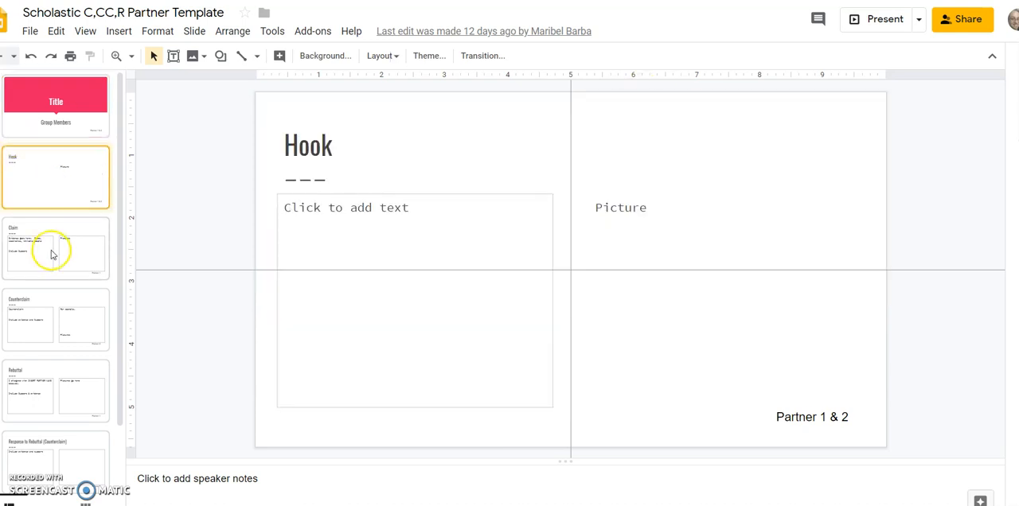
pyautogui.click(54, 300)
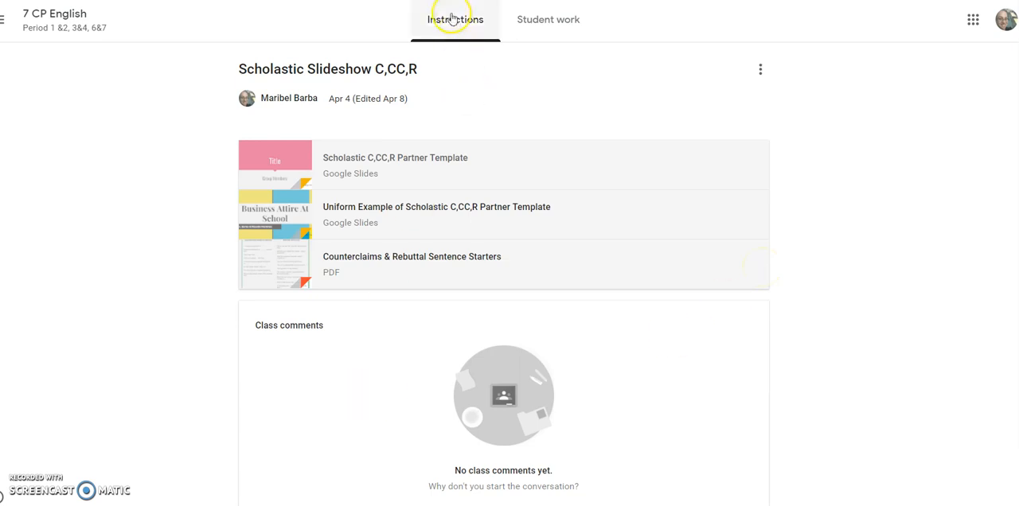
# View the student work for the Scholastic Slideshow assignment, open the "Should parents help on projects?" submission, and close it.
pyautogui.scroll(-1, 239, 235)
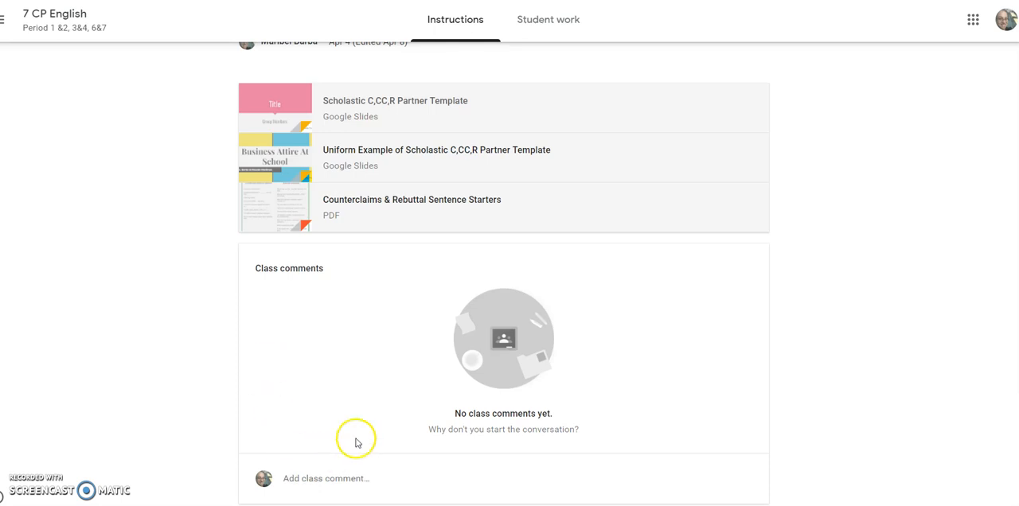
pyautogui.click(546, 24)
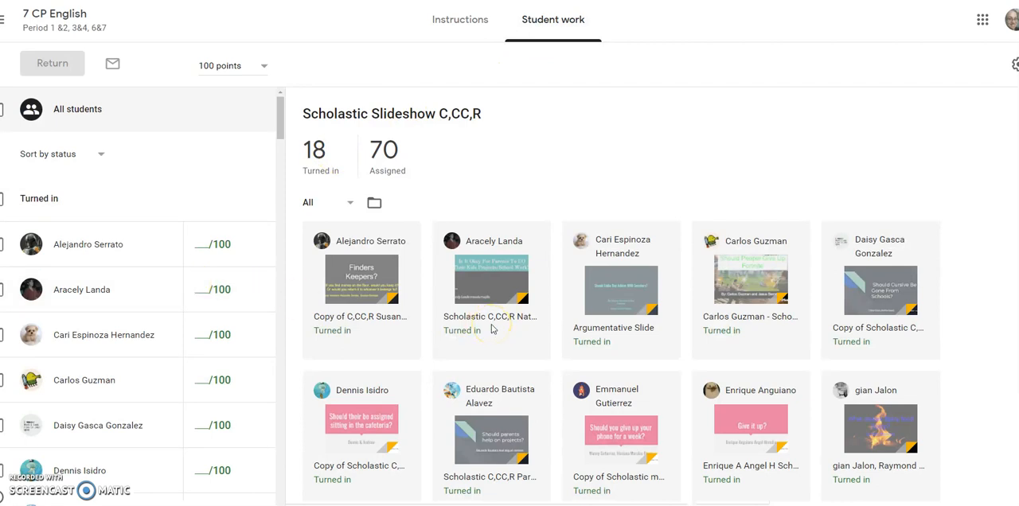
pyautogui.scroll(-3, 493, 327)
pyautogui.click(486, 226)
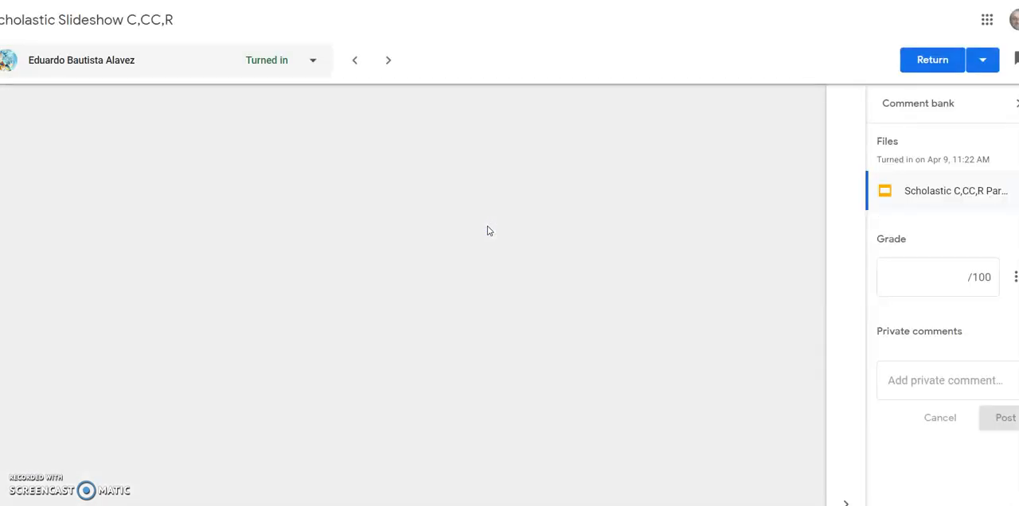
pyautogui.click(484, 218)
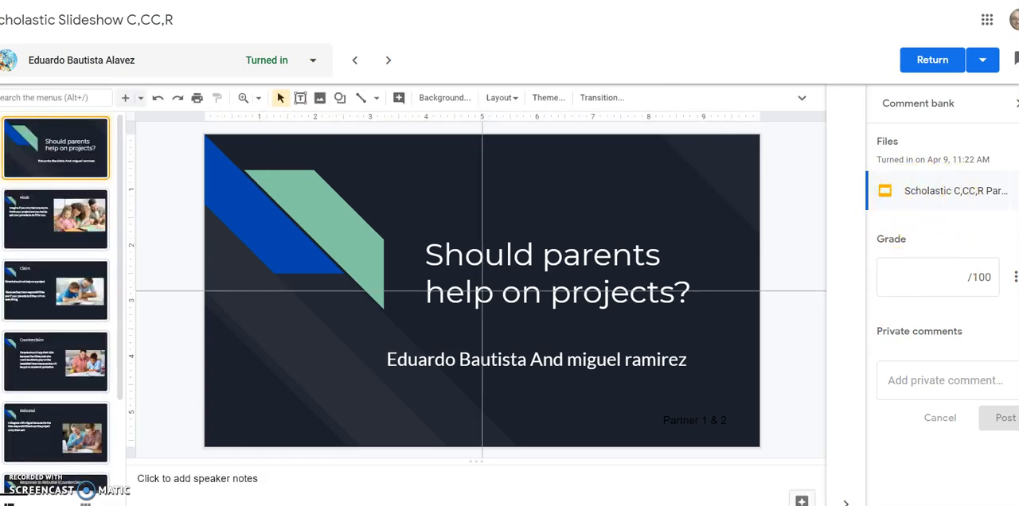
pyautogui.hotkey('ctrl', 'w')
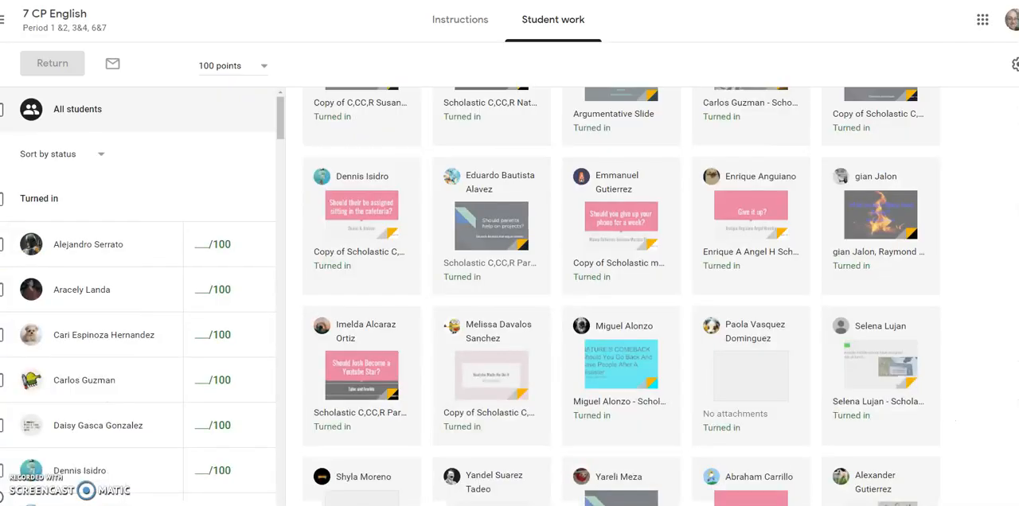
# Create a new assignment in the class's classwork titled "Scholastic Counterclaim Partner Project".
pyautogui.hotkey('ctrl', 'Tab')
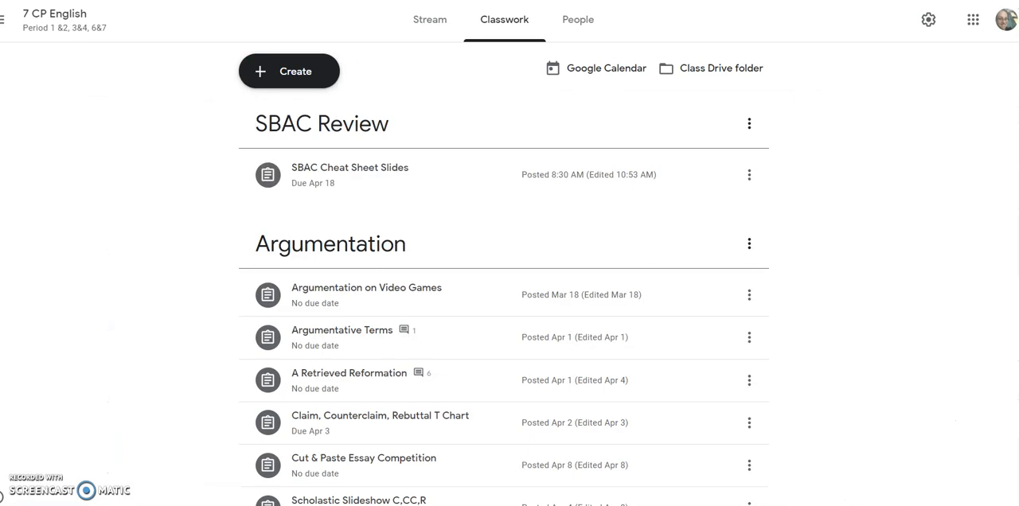
pyautogui.click(298, 74)
pyautogui.click(295, 109)
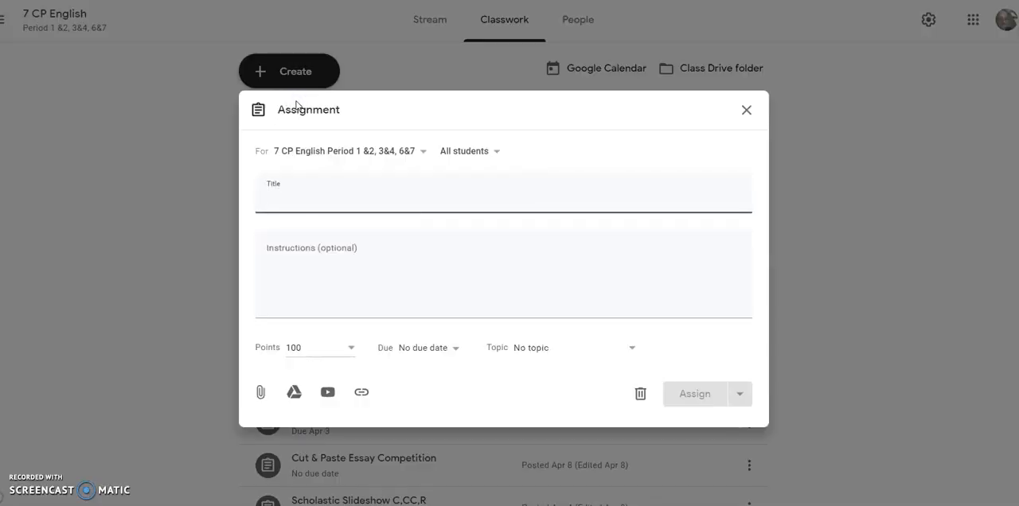
pyautogui.write('Schola')
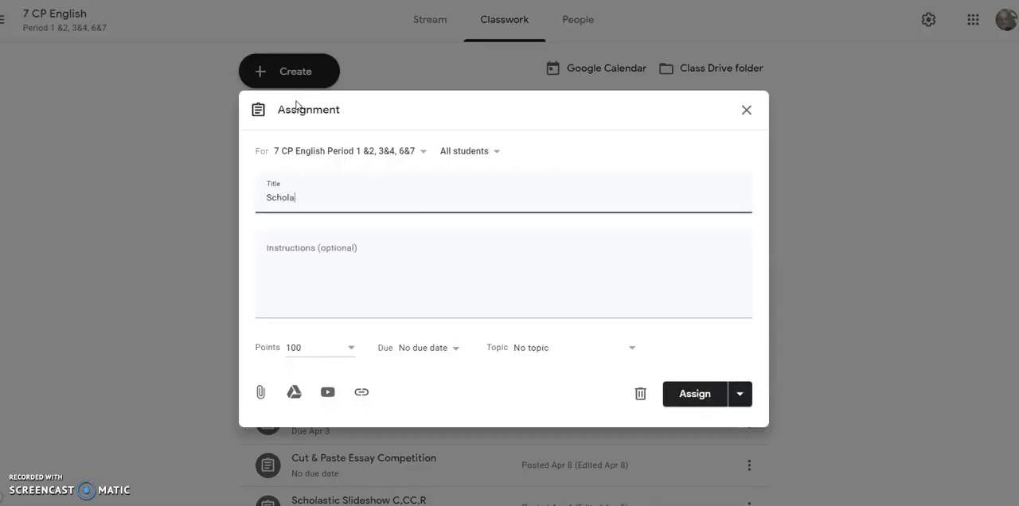
pyautogui.write('stic Counterclaim  Partn')
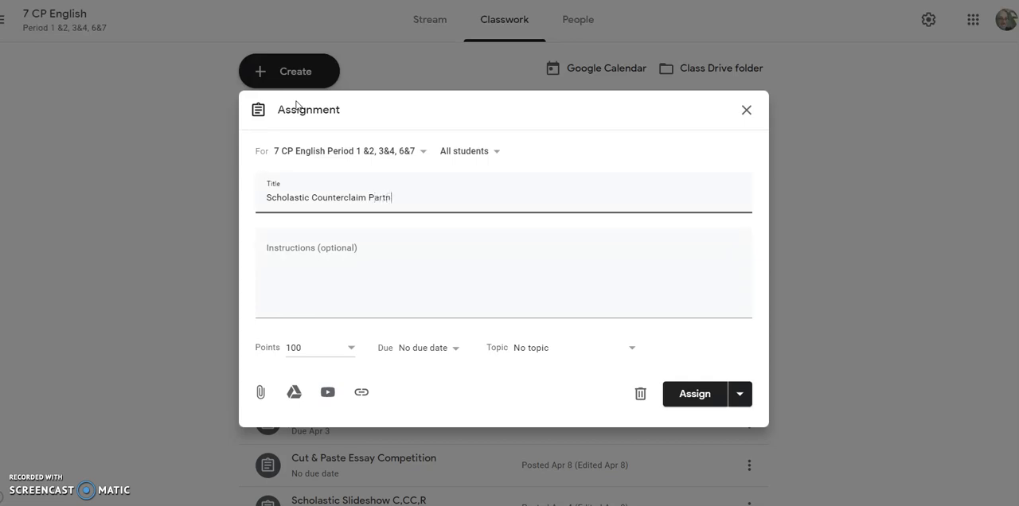
pyautogui.write('er Project')
# Enter the first instruction as '1. Select the attachment and go to "File, Make a copy"'.
pyautogui.click(355, 275)
pyautogui.write('1. ')
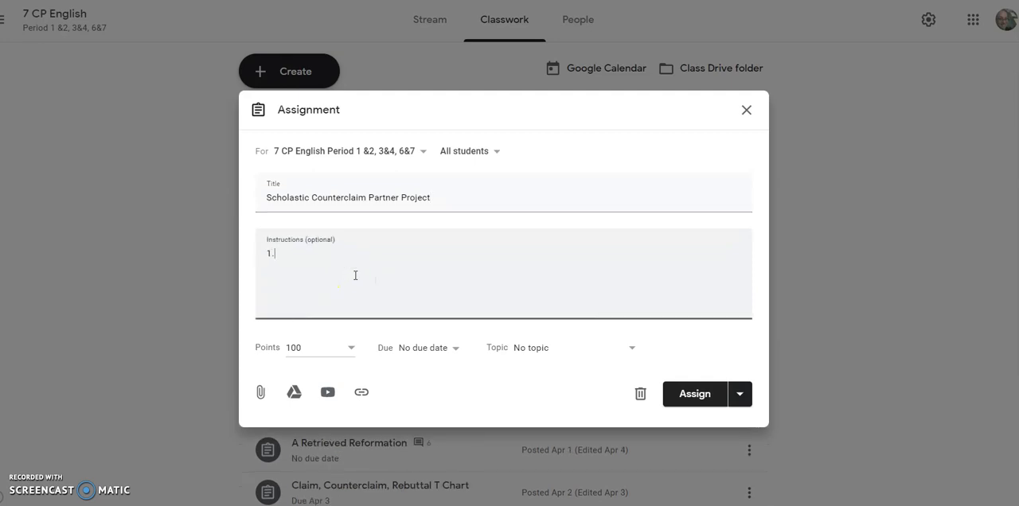
pyautogui.write('C')
pyautogui.write('Select the attac')
pyautogui.write('hment')
pyautogui.write(' and ')
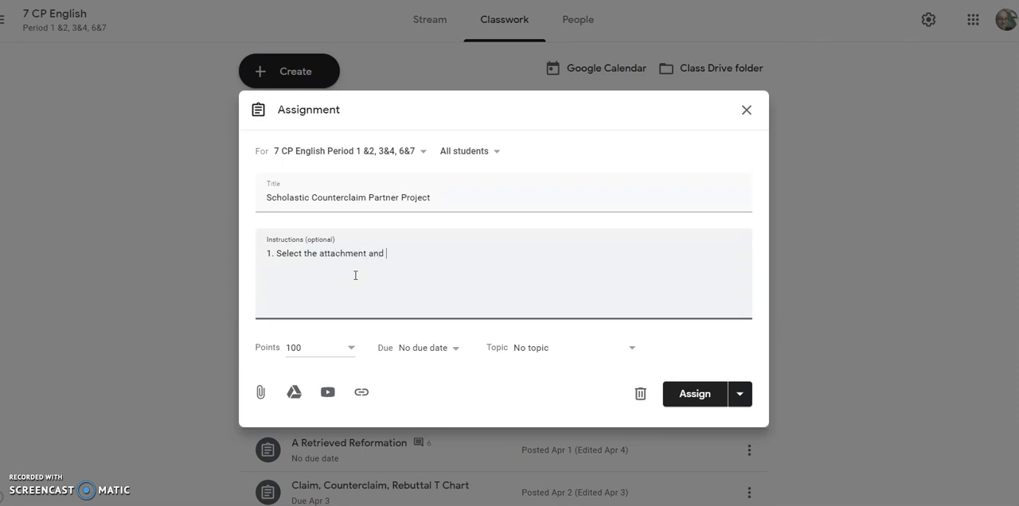
pyautogui.write('go to "File, Make a copy')
pyautogui.write(':')
pyautogui.press('Return')
# Add the second instruction, "2. Select Add, From Drive, select the document you want me to grade".
pyautogui.write('2.  S')
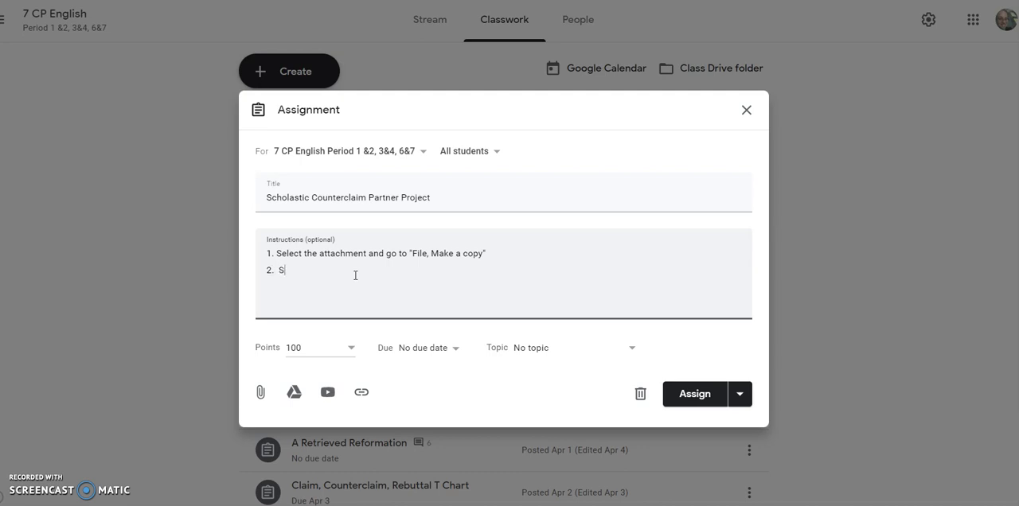
pyautogui.write('elect Add ')
pyautogui.write(' From Drive, ')
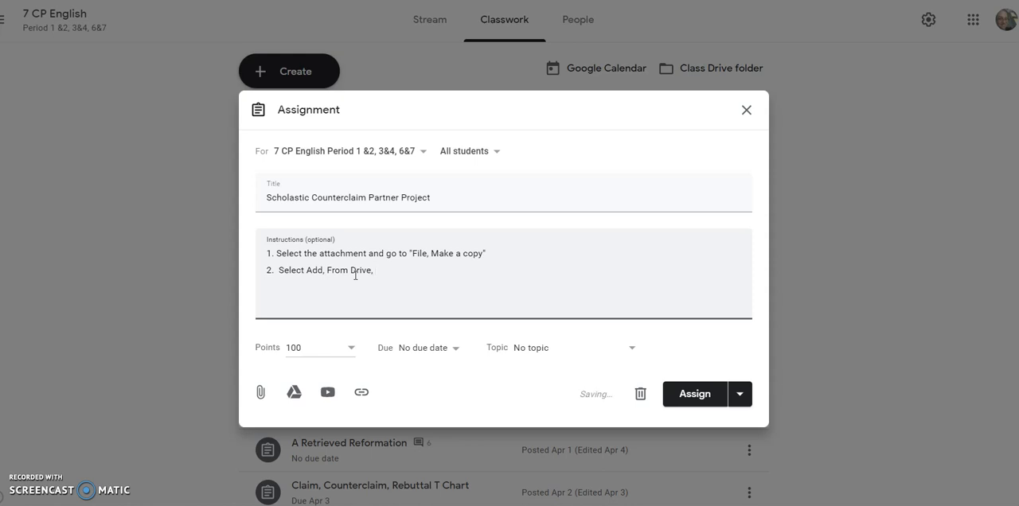
pyautogui.write('select the document you want')
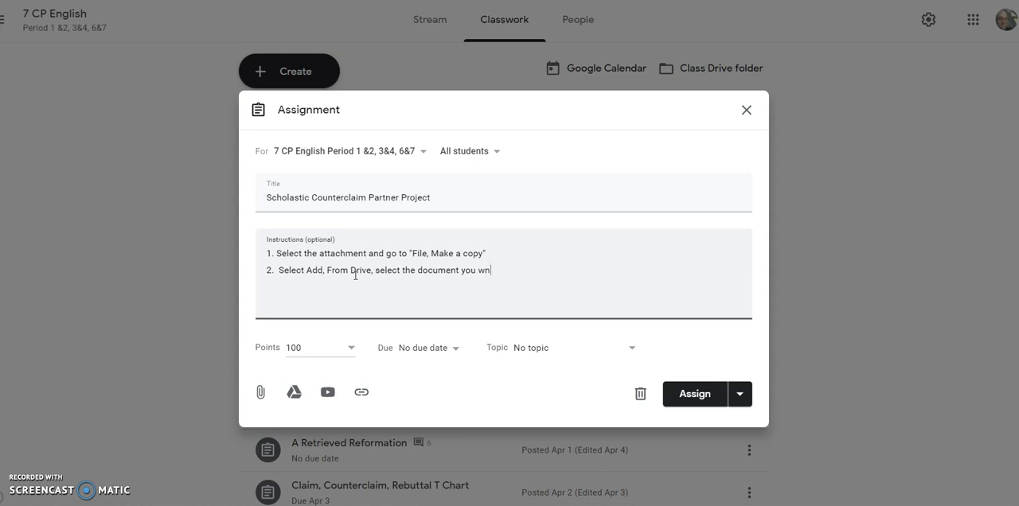
pyautogui.write(' me to grade')
pyautogui.press('Return')
# Add the third instruction, "3. Read the article and work with your partner".
pyautogui.write('3. Read the articl')
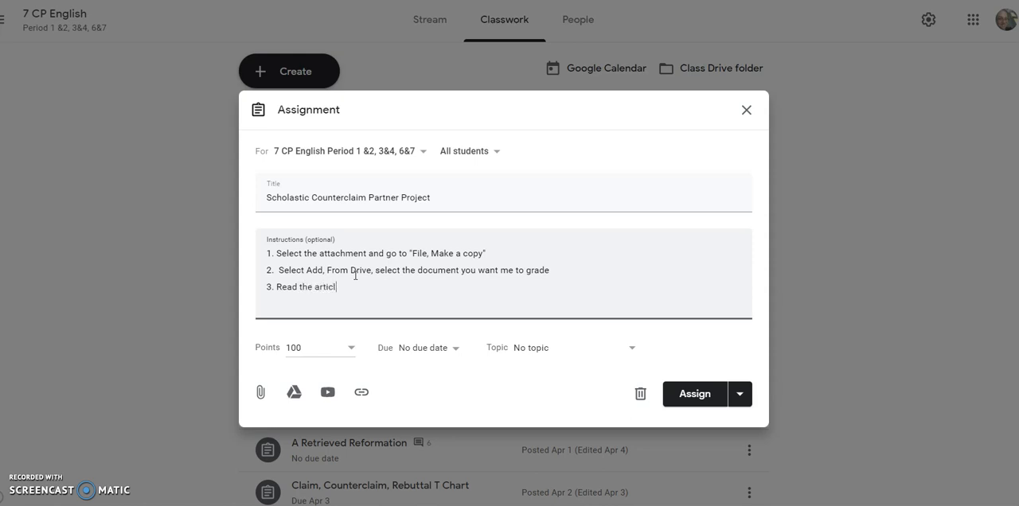
pyautogui.write('e and work with your partner')
pyautogui.click(355, 335)
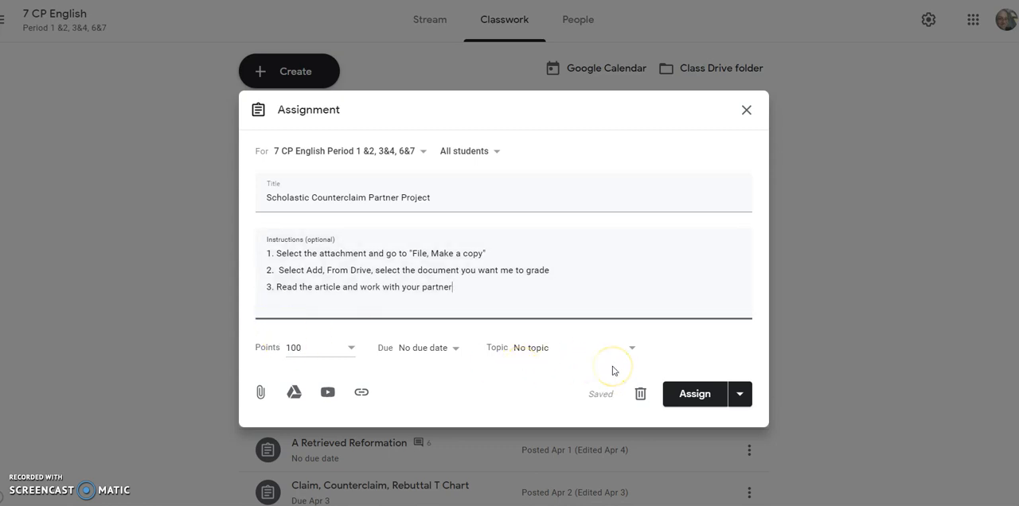
# Attach the original "Scholastic C,CC,R Partner Template" slideshow from the recent Google Drive files to the assignment.
pyautogui.click(294, 392)
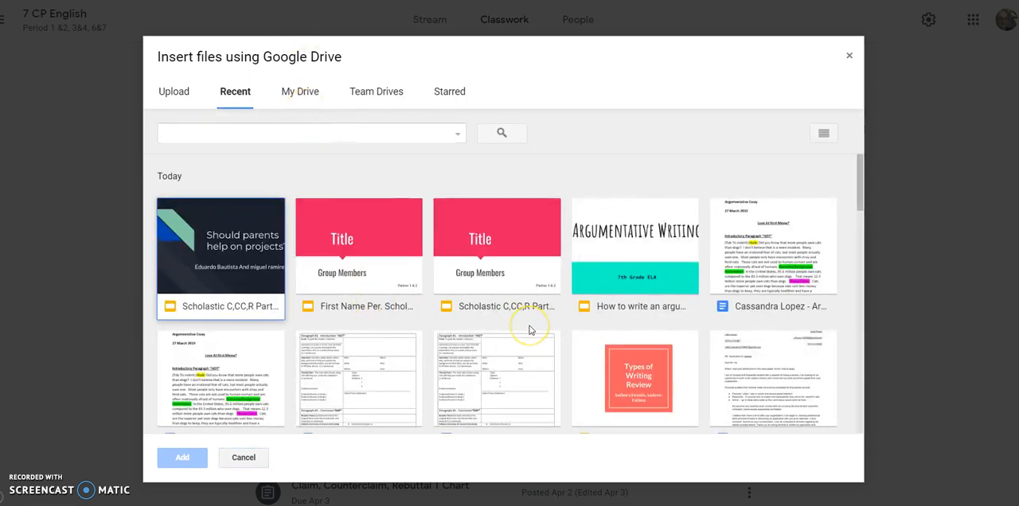
pyautogui.click(524, 250)
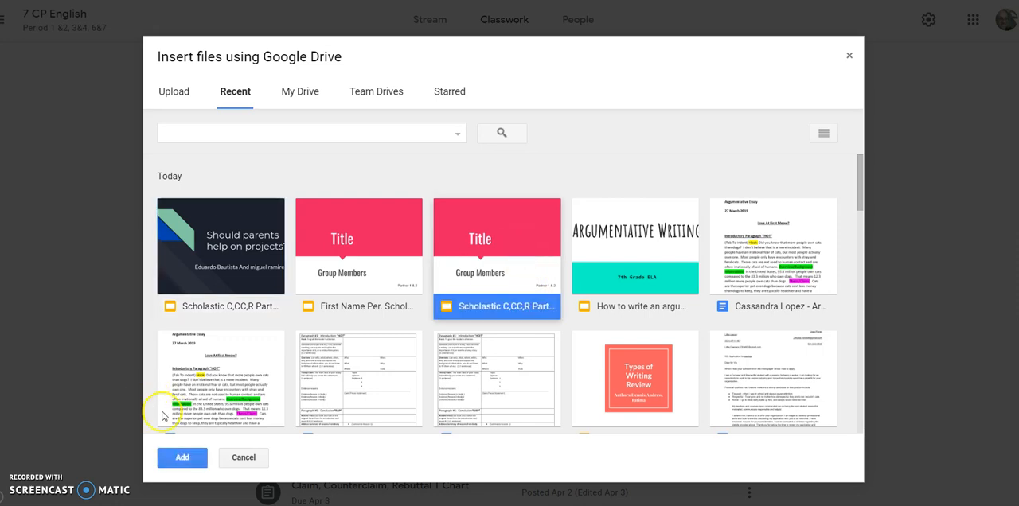
pyautogui.click(196, 458)
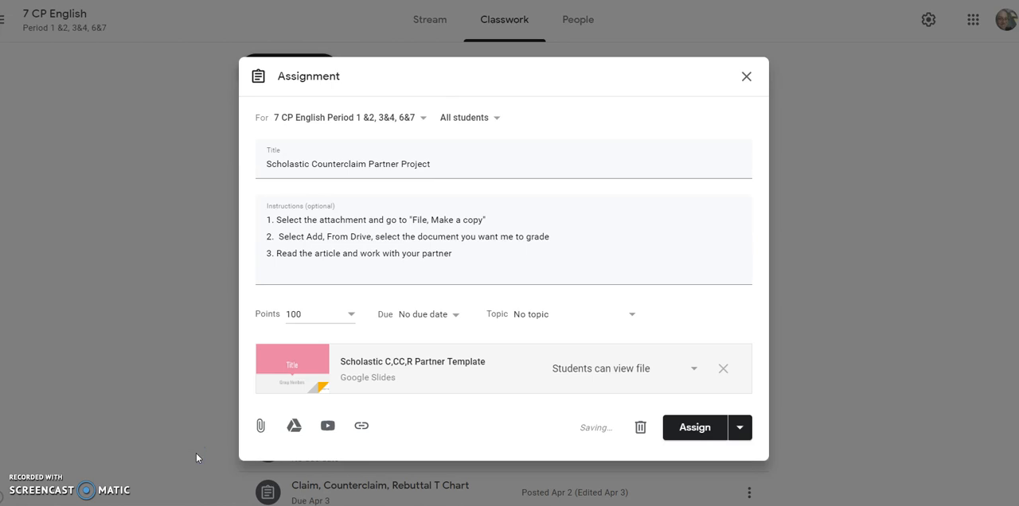
# Set the attached template to "Make a copy for each student" and assign the Scholastic Counterclaim Partner Project to the class.
pyautogui.click(612, 387)
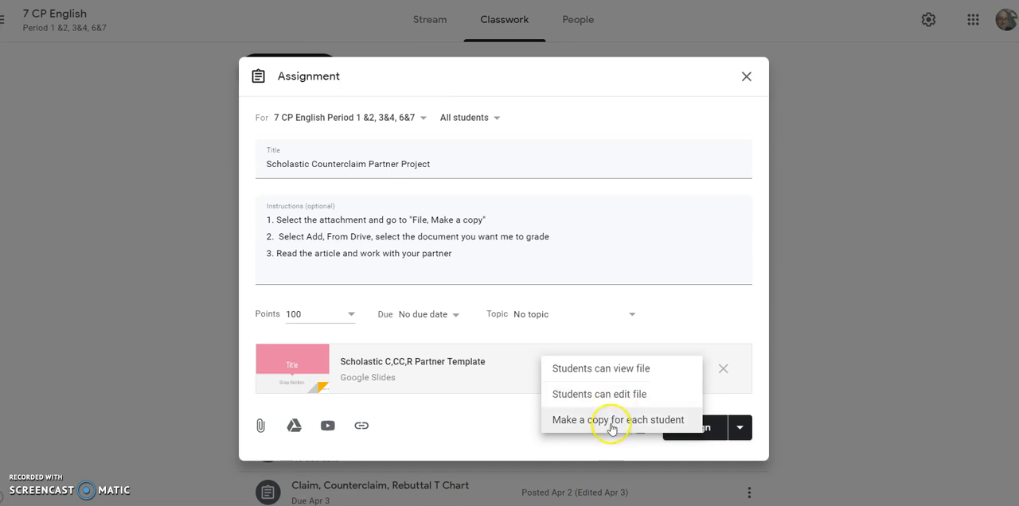
pyautogui.click(611, 420)
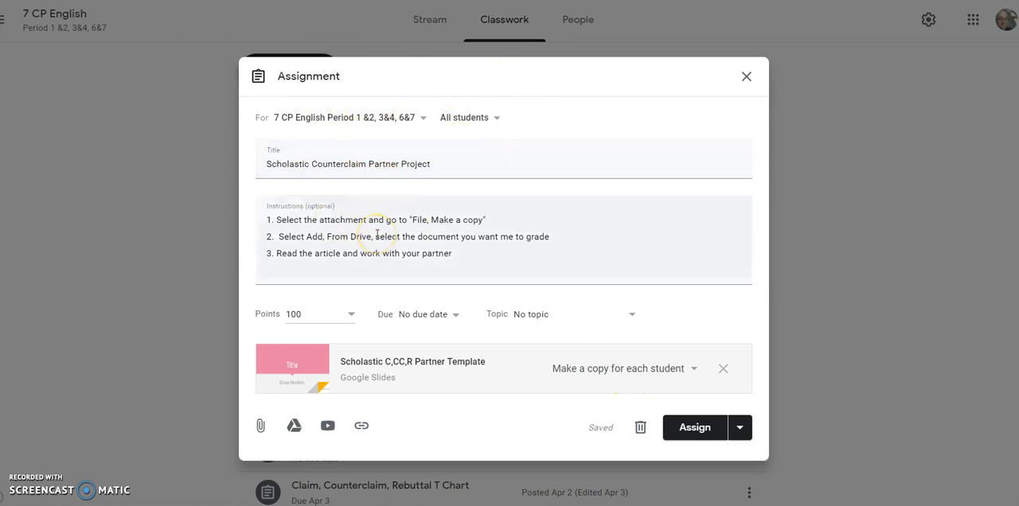
pyautogui.click(683, 430)
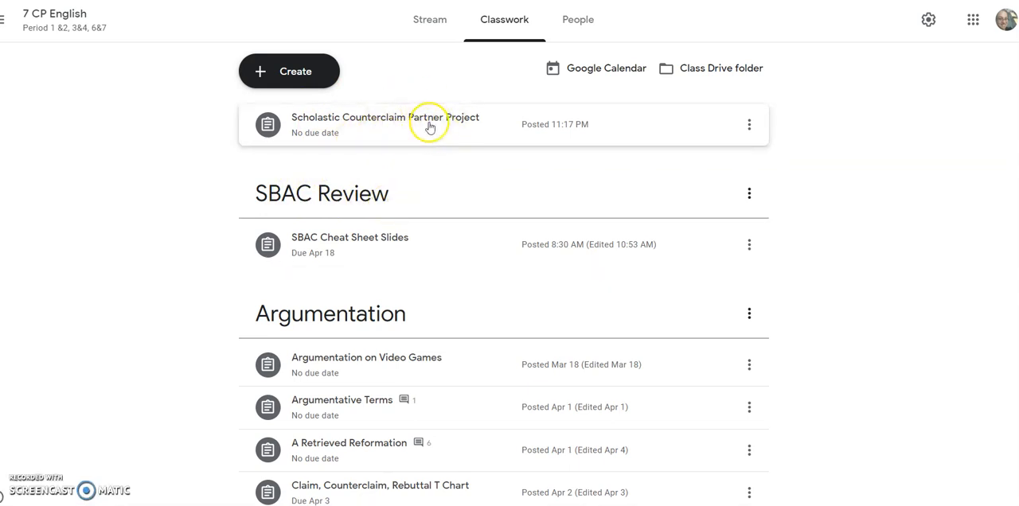
# Open the posted Scholastic Counterclaim Partner Project, look through the students' slideshow copies, and view the assignment's instructions.
pyautogui.click(470, 129)
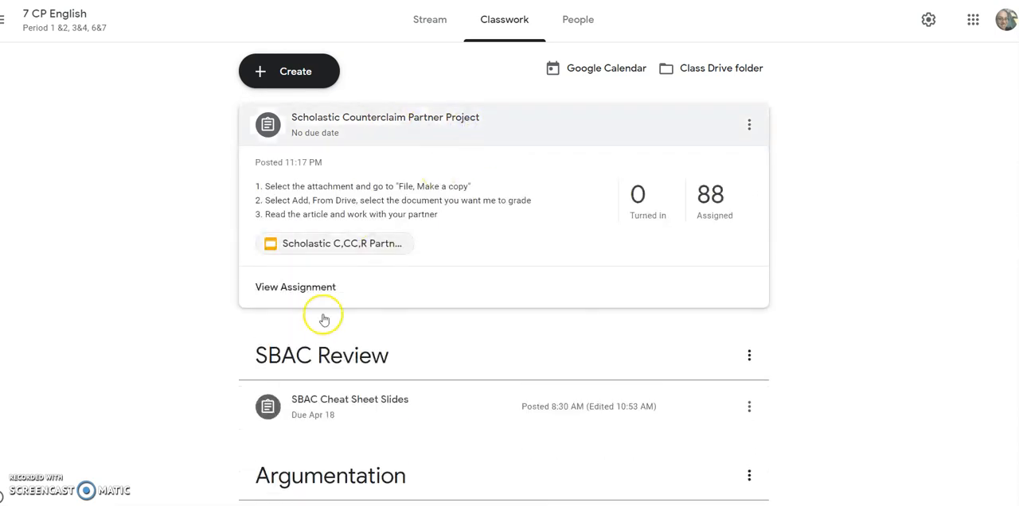
pyautogui.click(309, 288)
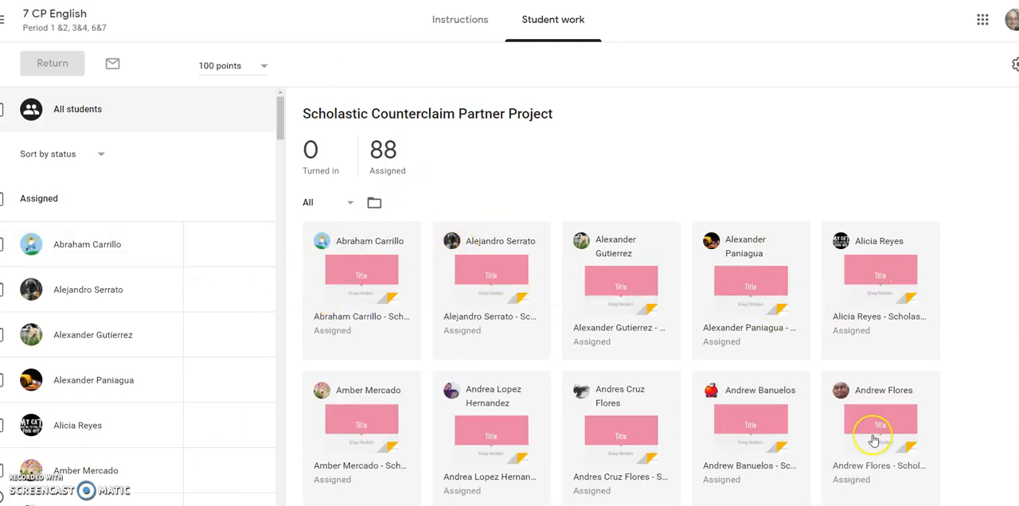
pyautogui.scroll(-15, 873, 440)
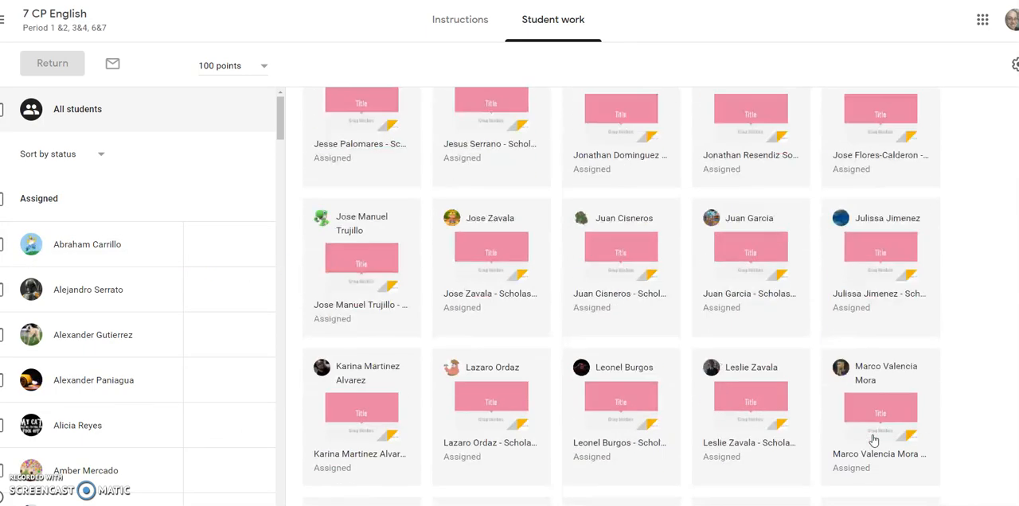
pyautogui.scroll(-9, 873, 440)
pyautogui.scroll(3, 874, 440)
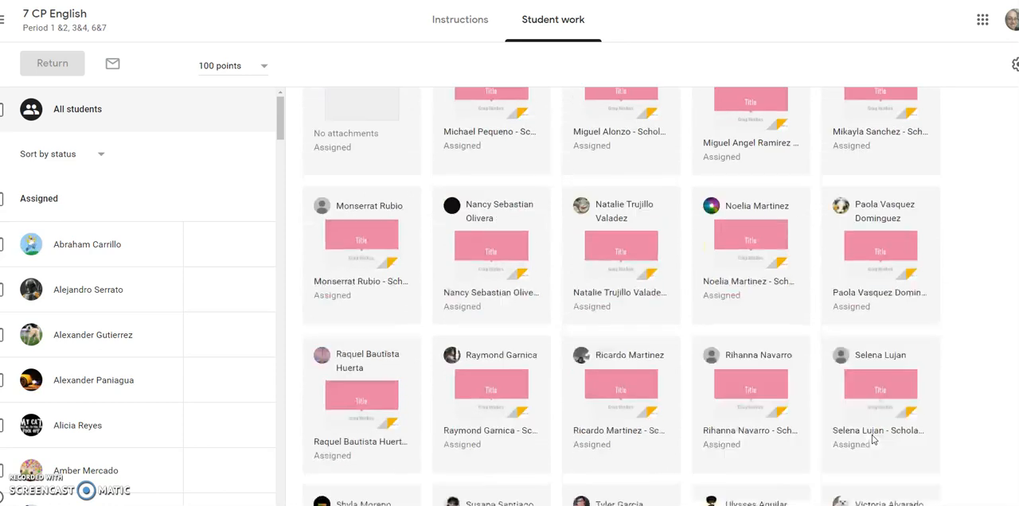
pyautogui.scroll(10, 872, 454)
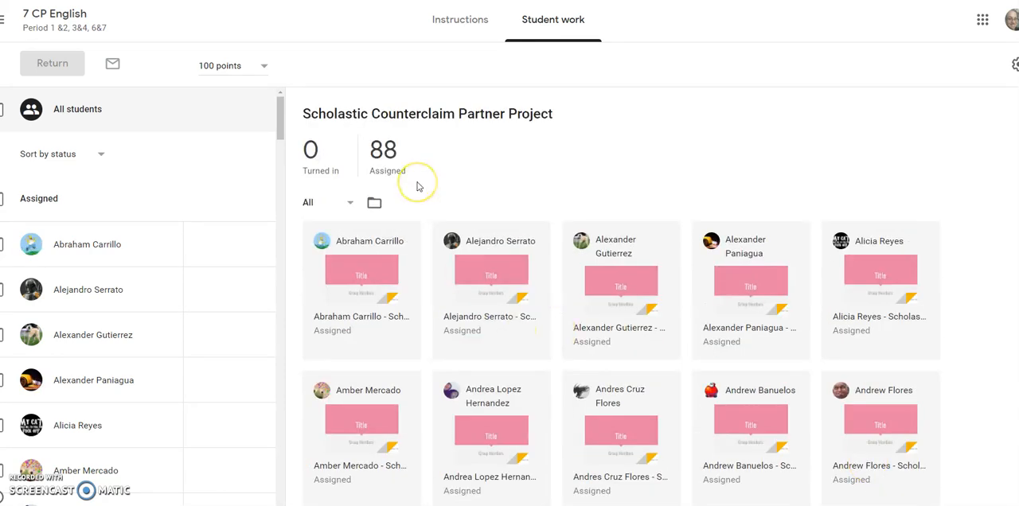
pyautogui.click(446, 23)
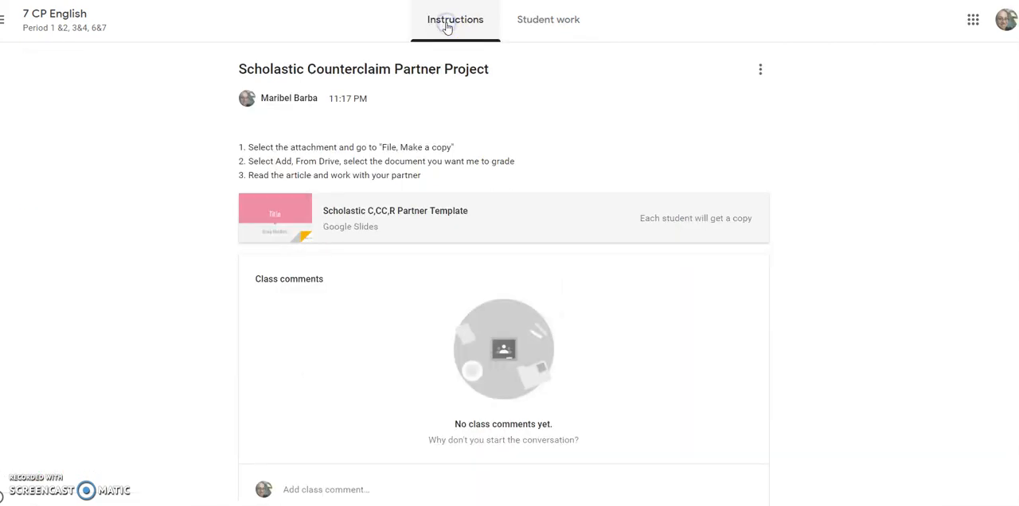